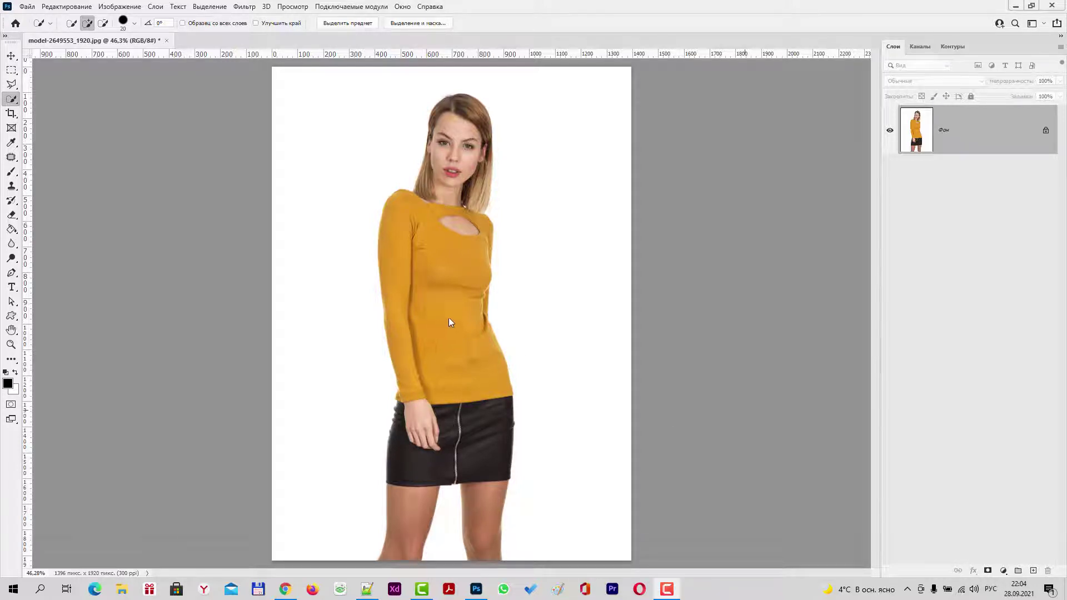
# Quick-select the whole yellow sweater, adding to the selection
pyautogui.scroll(2, 443, 322)
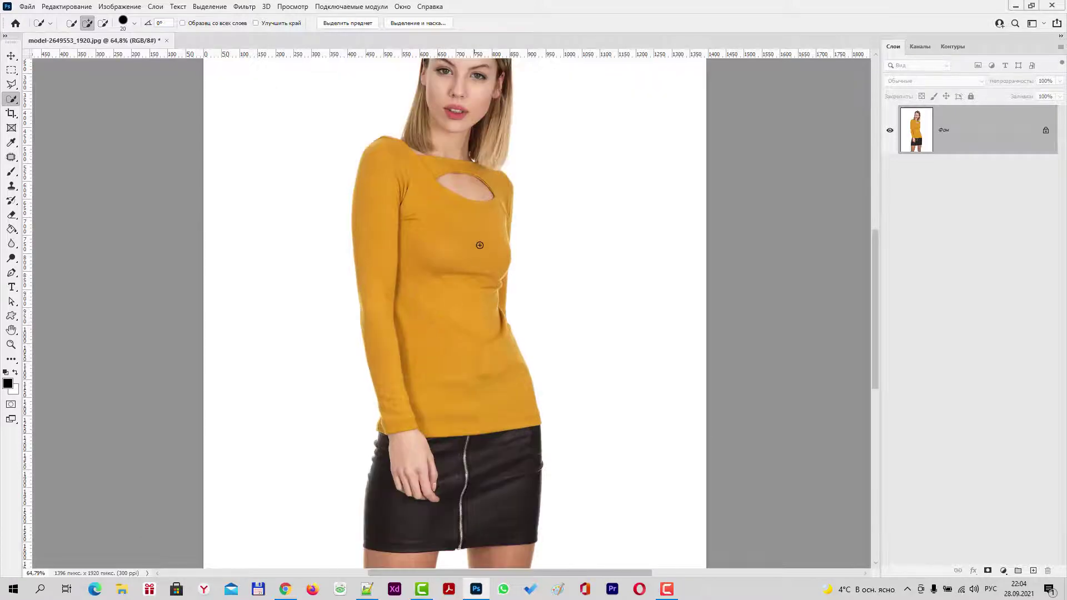
pyautogui.moveTo(480, 245); pyautogui.dragTo(448, 322)
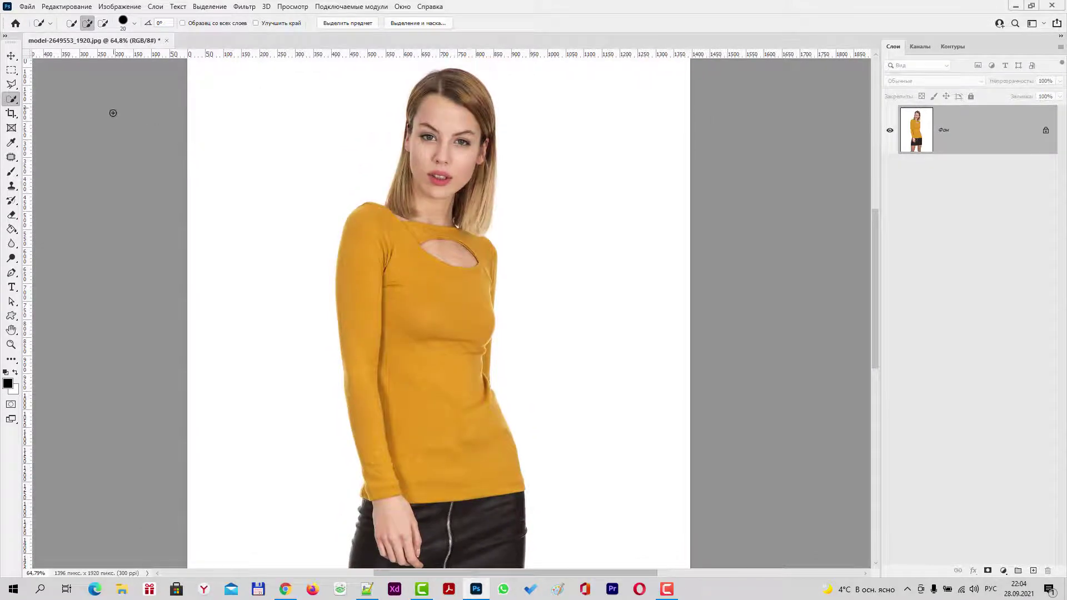
pyautogui.click(88, 25)
pyautogui.moveTo(359, 240); pyautogui.dragTo(393, 381)
# Subtract the keyhole neckline cutout from the sweater selection
pyautogui.click(103, 23)
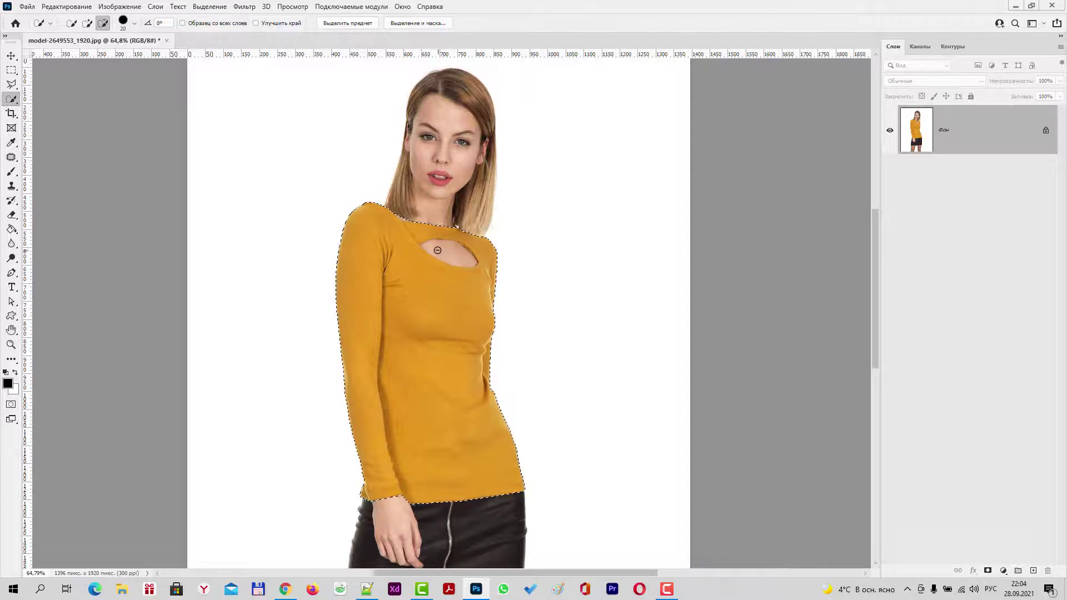
pyautogui.moveTo(437, 250); pyautogui.dragTo(470, 257)
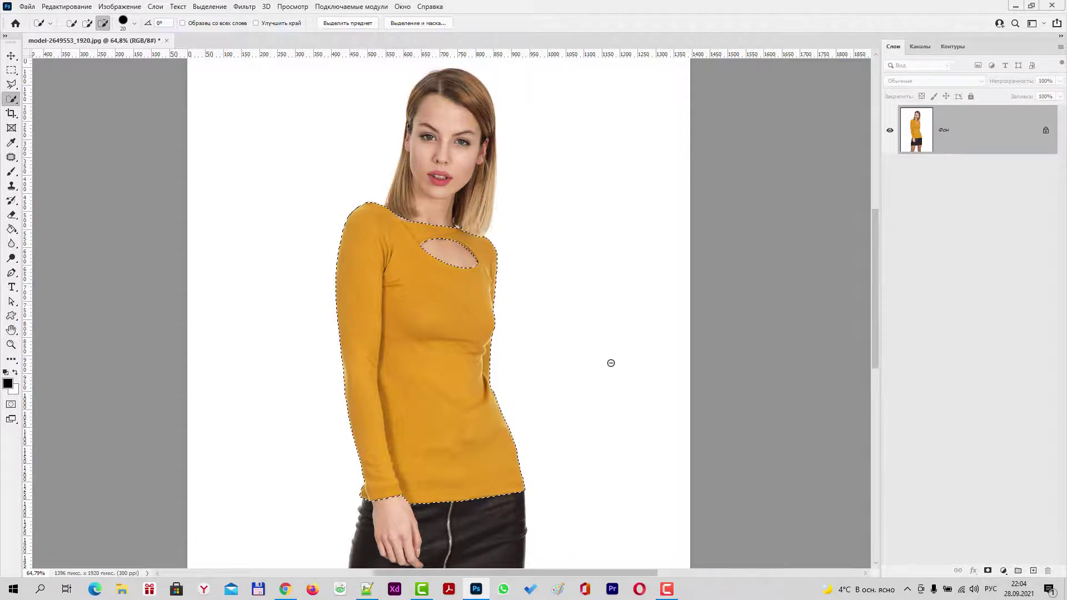
pyautogui.scroll(-2, 512, 376)
pyautogui.scroll(1, 512, 376)
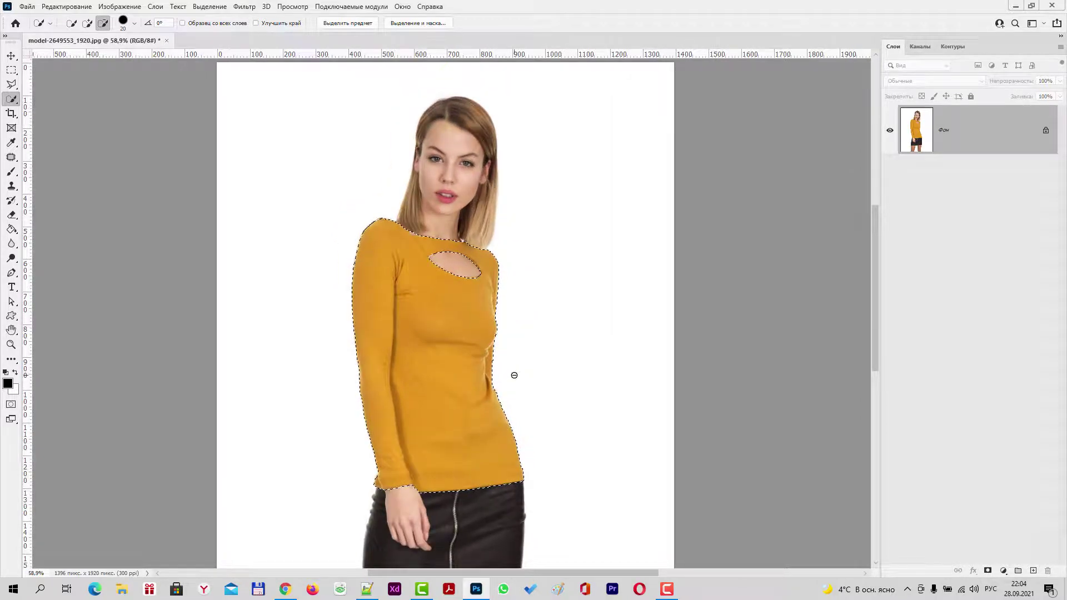
pyautogui.moveTo(514, 376); pyautogui.dragTo(531, 323)
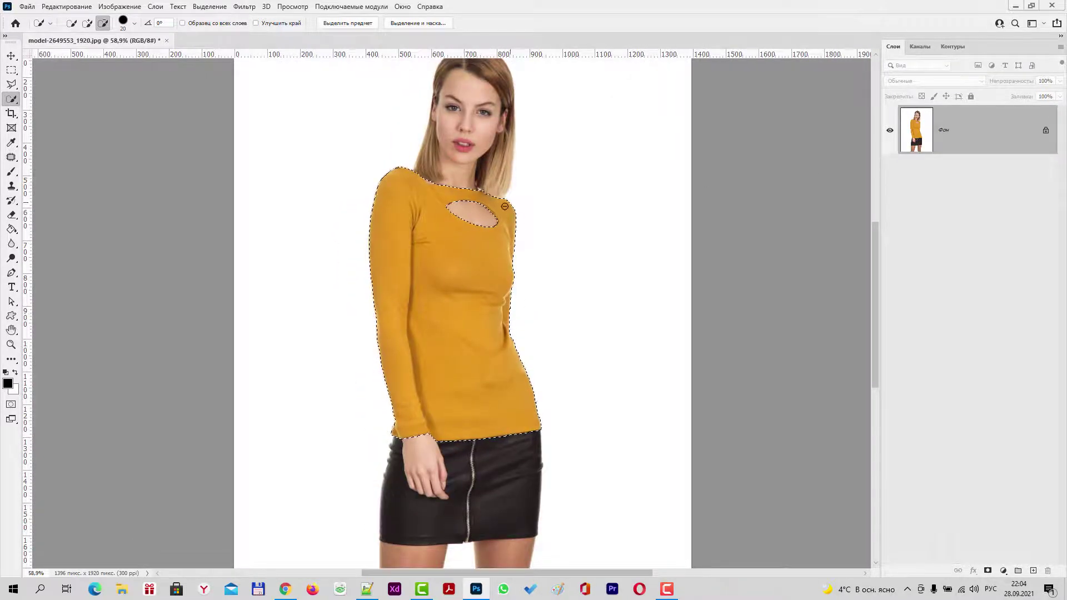
# Add a Gradient Map adjustment layer masked to the sweater, turning it grey
pyautogui.click(1003, 572)
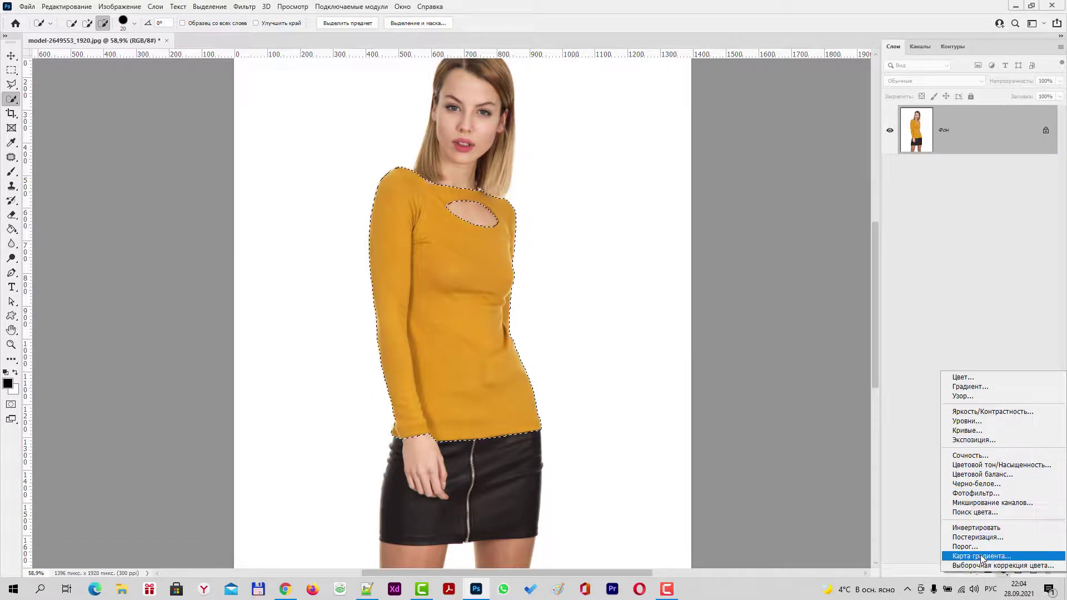
pyautogui.click(983, 557)
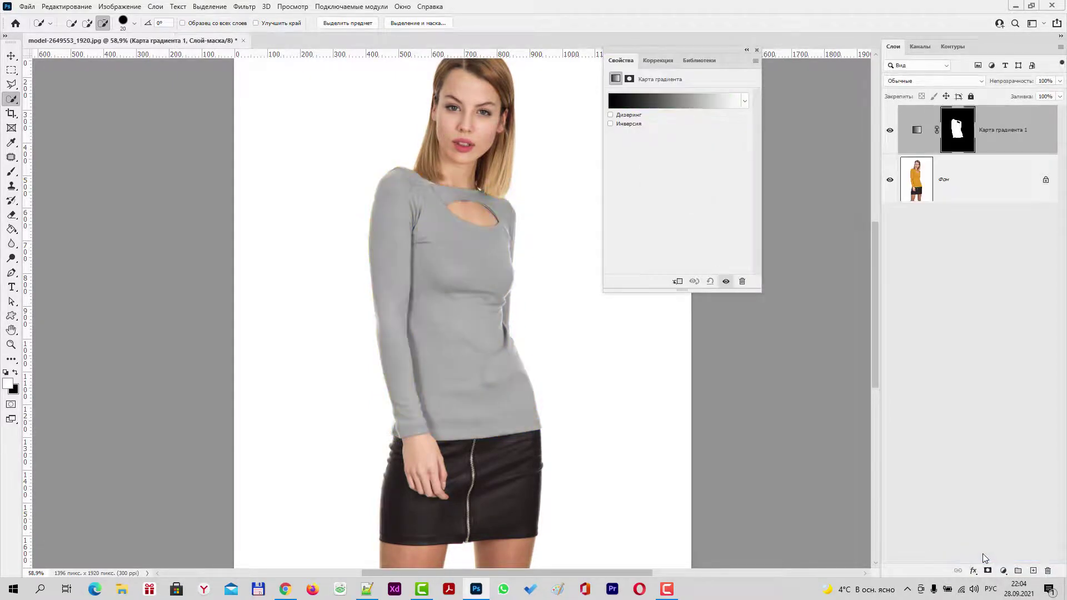
pyautogui.moveTo(664, 48); pyautogui.dragTo(671, 56)
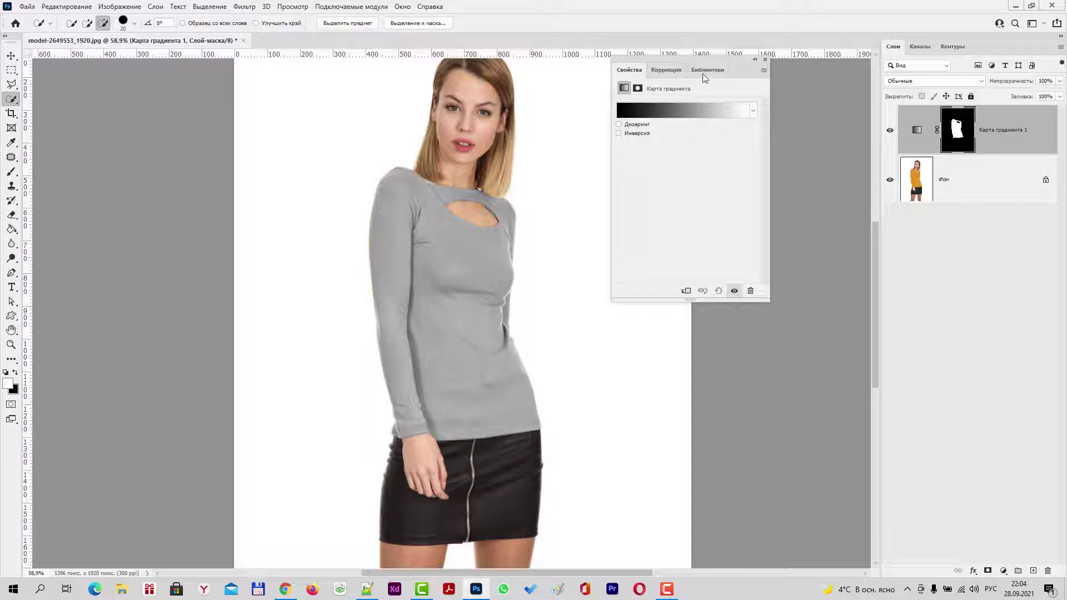
# In the Gradient Editor, add a black midpoint stop at 50% to darken the sweater
pyautogui.click(682, 110)
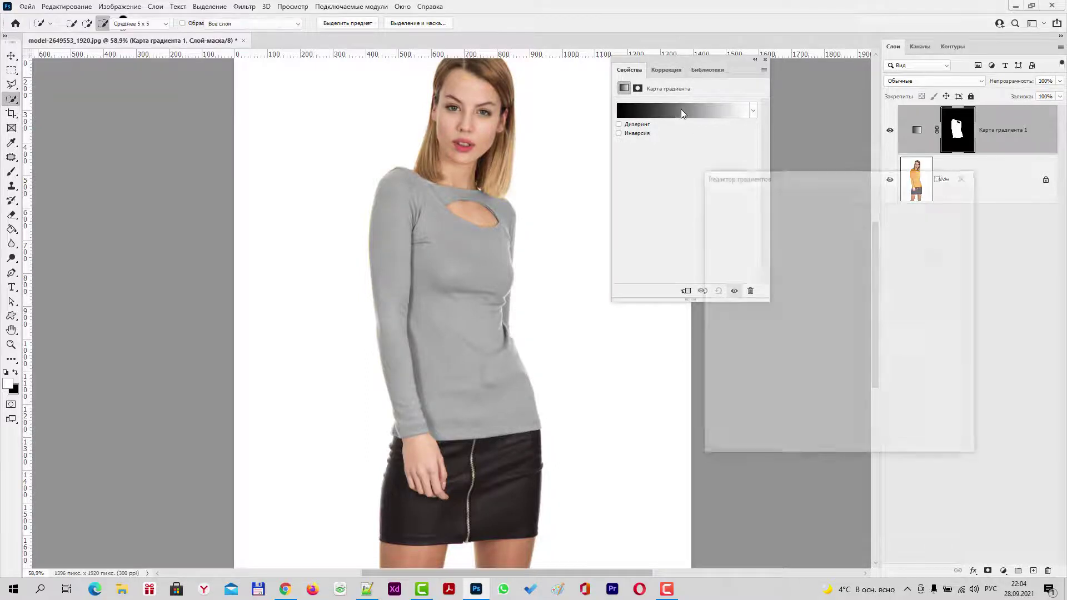
pyautogui.moveTo(843, 183); pyautogui.dragTo(777, 171)
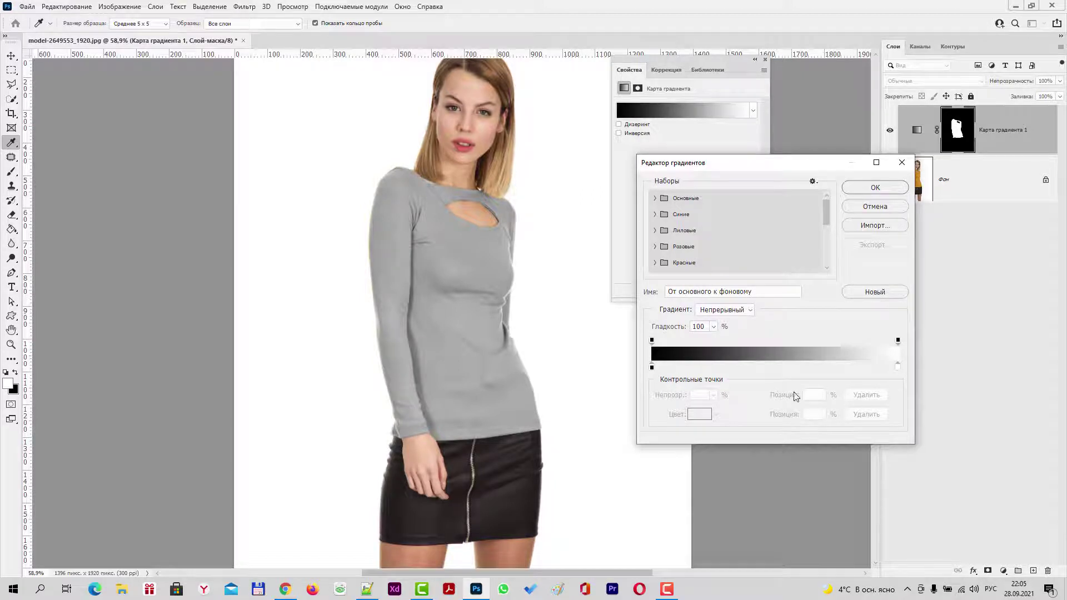
pyautogui.click(775, 367)
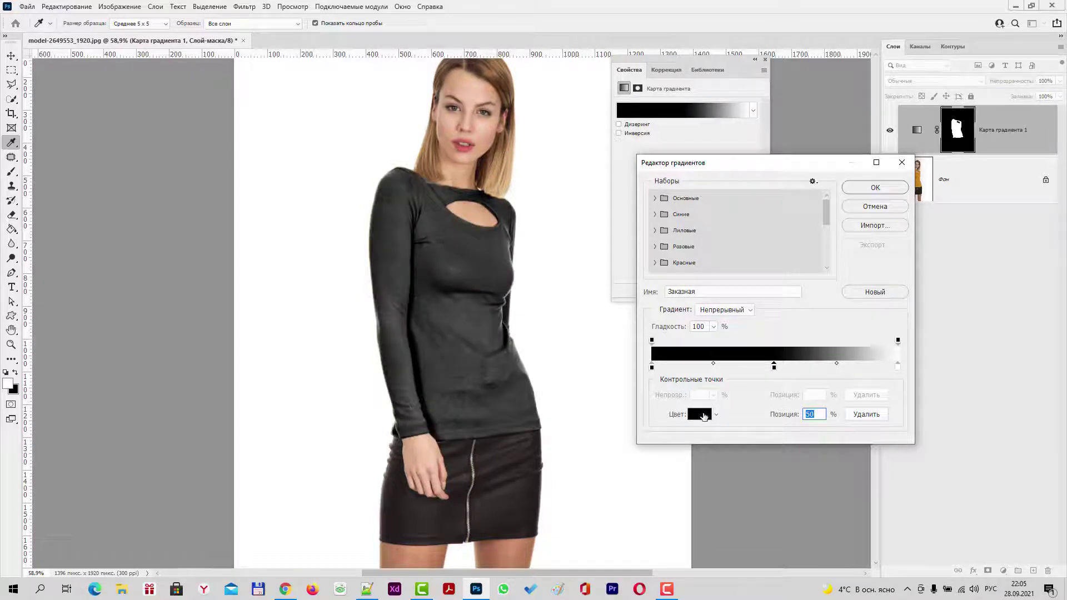
# Make the new stop red #de3232 at about 63% and add a second stop at 31%
pyautogui.click(703, 417)
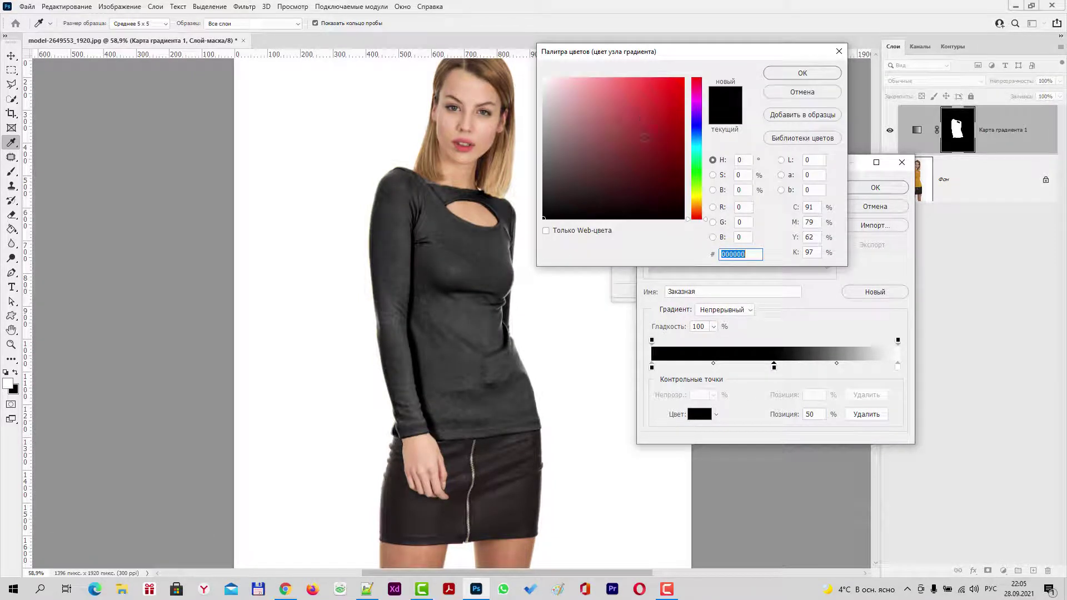
pyautogui.moveTo(643, 137); pyautogui.dragTo(652, 96)
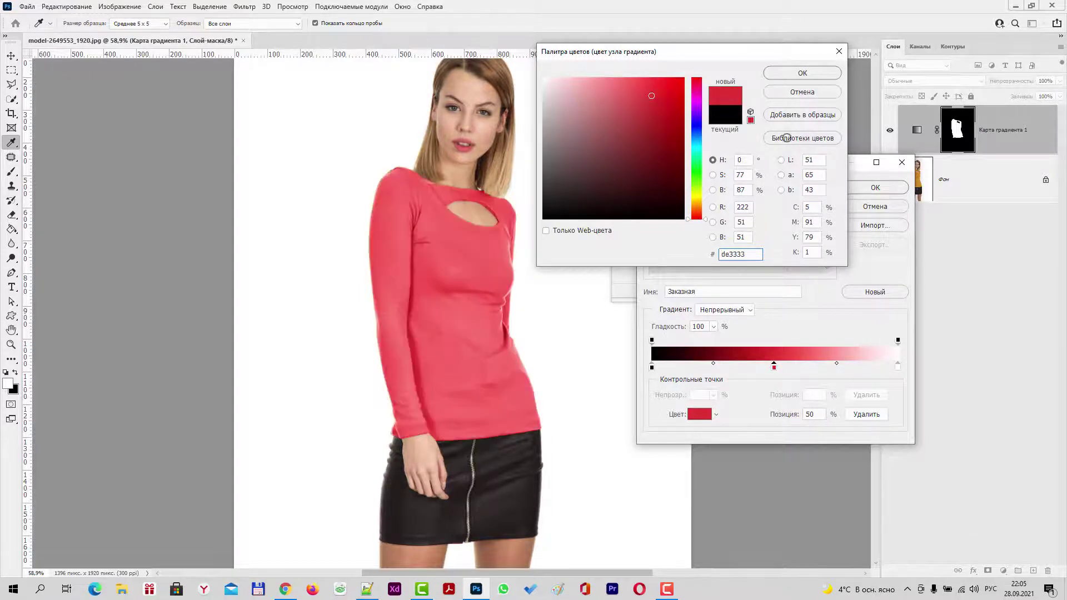
pyautogui.click(803, 75)
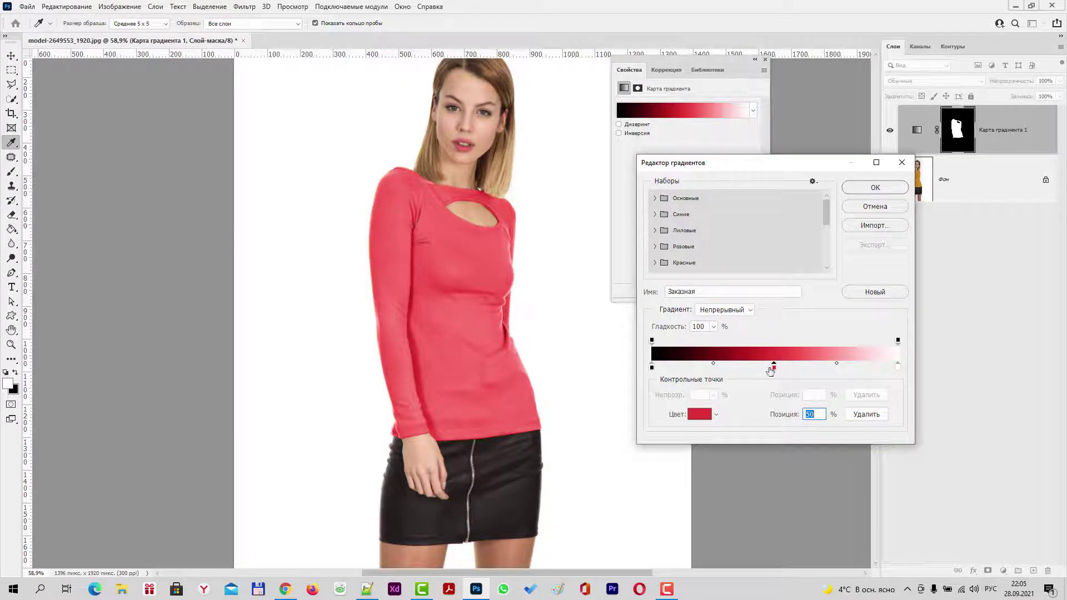
pyautogui.moveTo(776, 371); pyautogui.dragTo(815, 370)
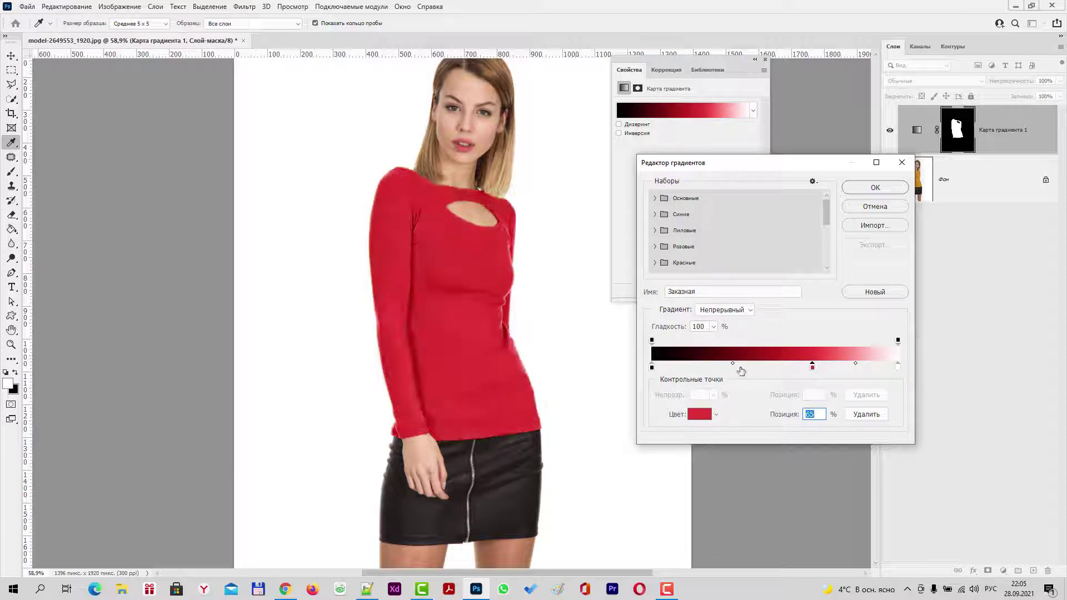
pyautogui.moveTo(736, 367); pyautogui.dragTo(730, 369)
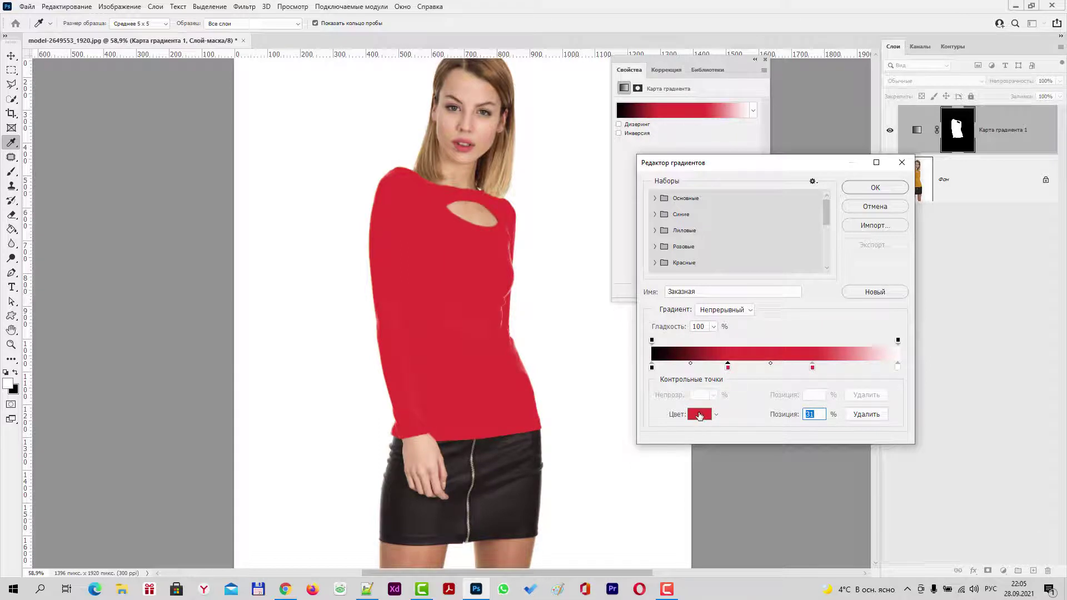
# Set one stop to dark red 3e0e0e and position the red stop near two-thirds
pyautogui.click(700, 415)
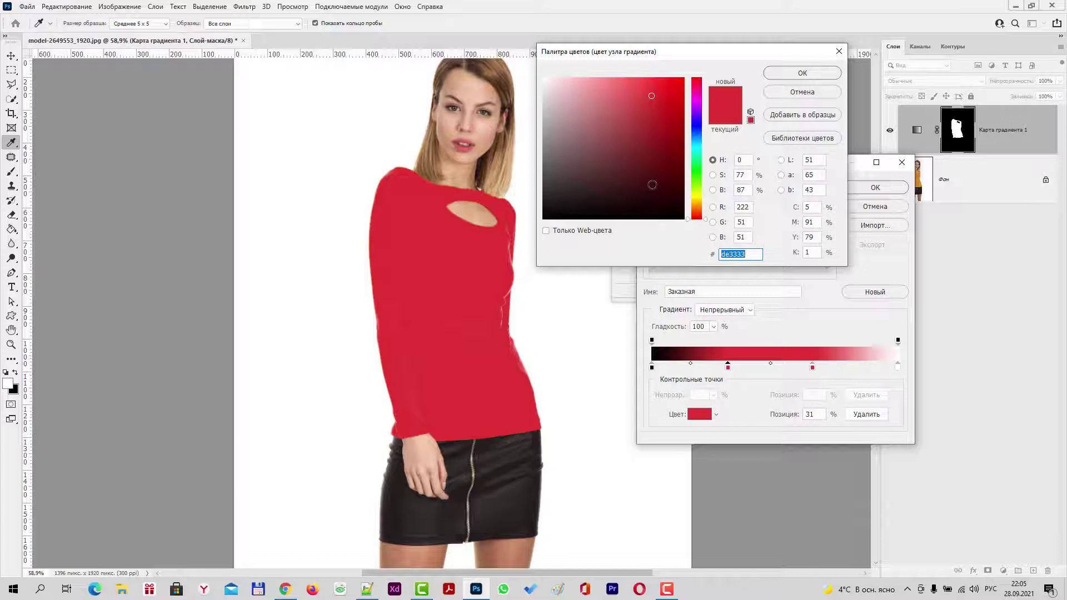
pyautogui.click(652, 184)
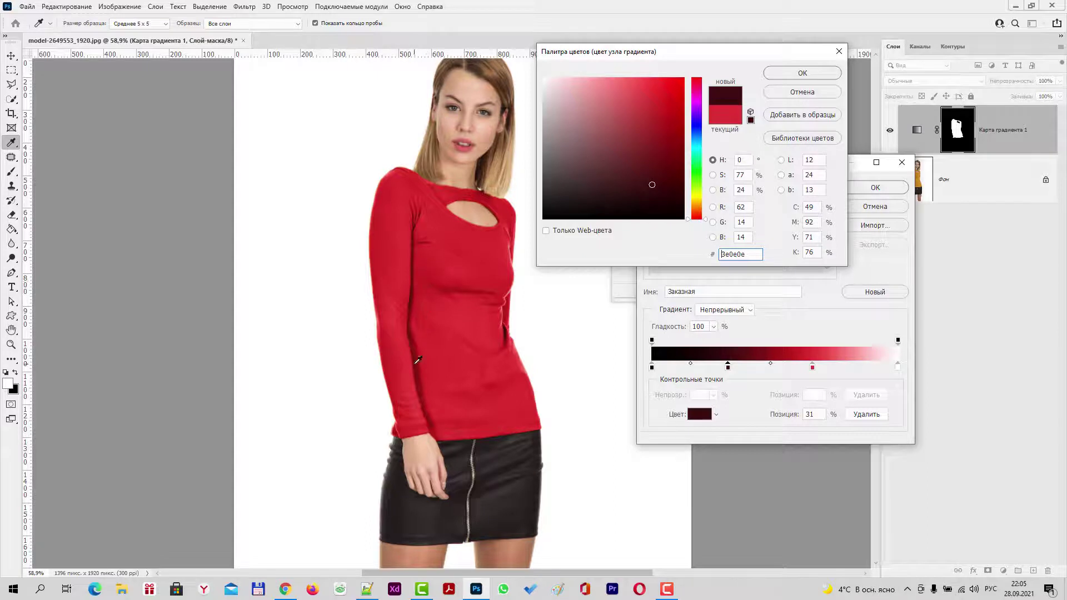
pyautogui.click(807, 75)
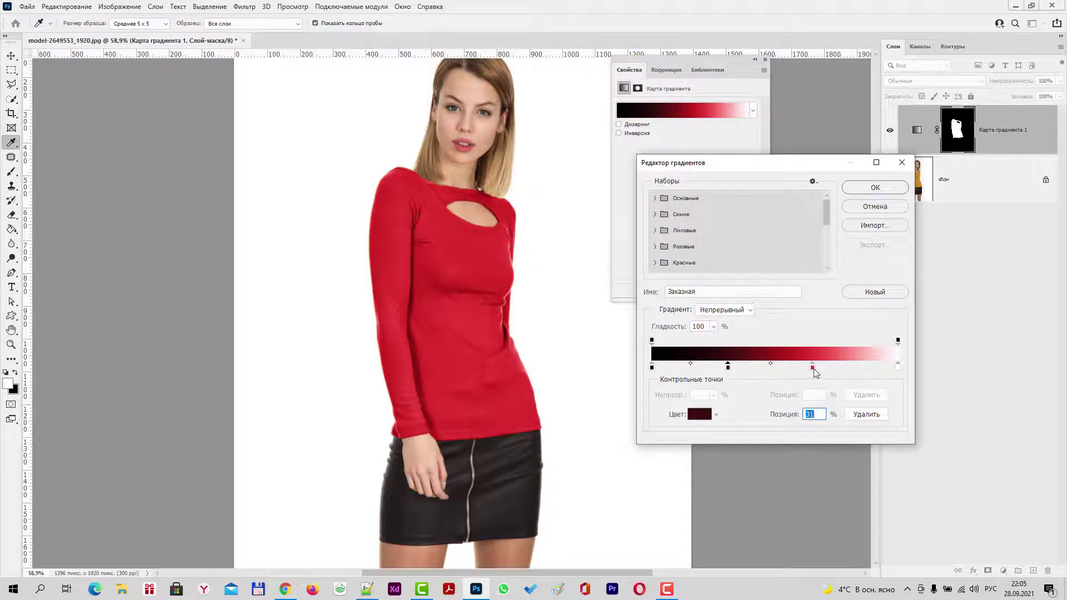
pyautogui.moveTo(813, 369); pyautogui.dragTo(847, 368)
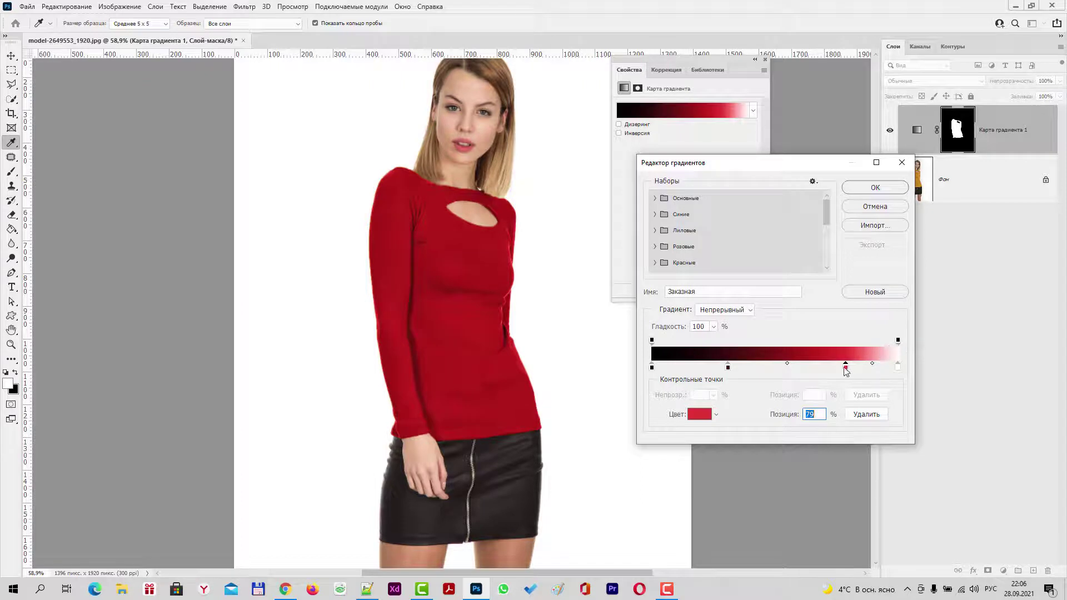
pyautogui.moveTo(847, 369); pyautogui.dragTo(803, 368)
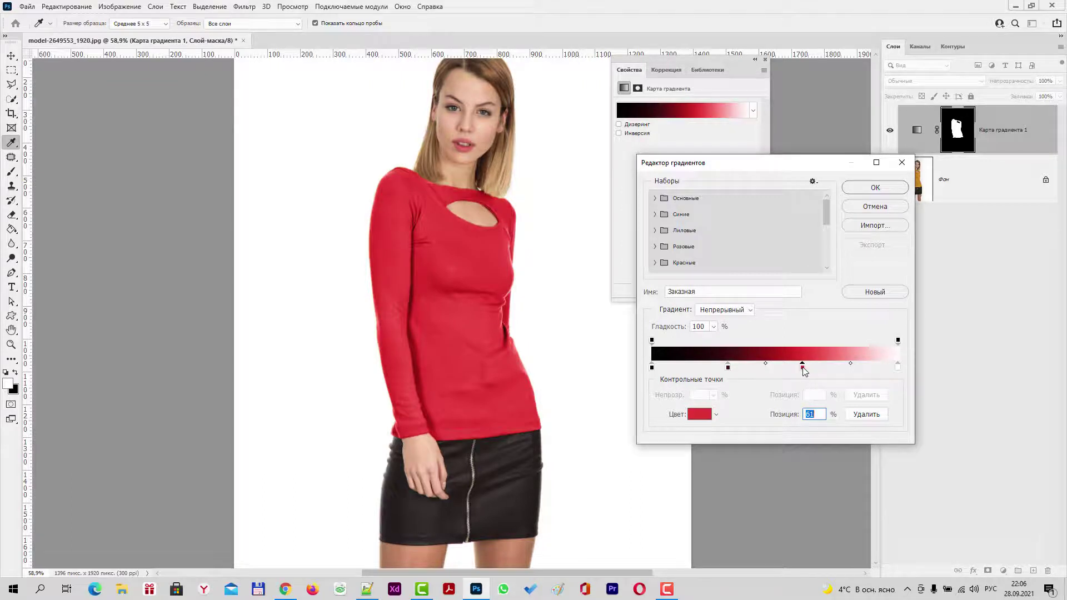
pyautogui.moveTo(803, 369); pyautogui.dragTo(818, 368)
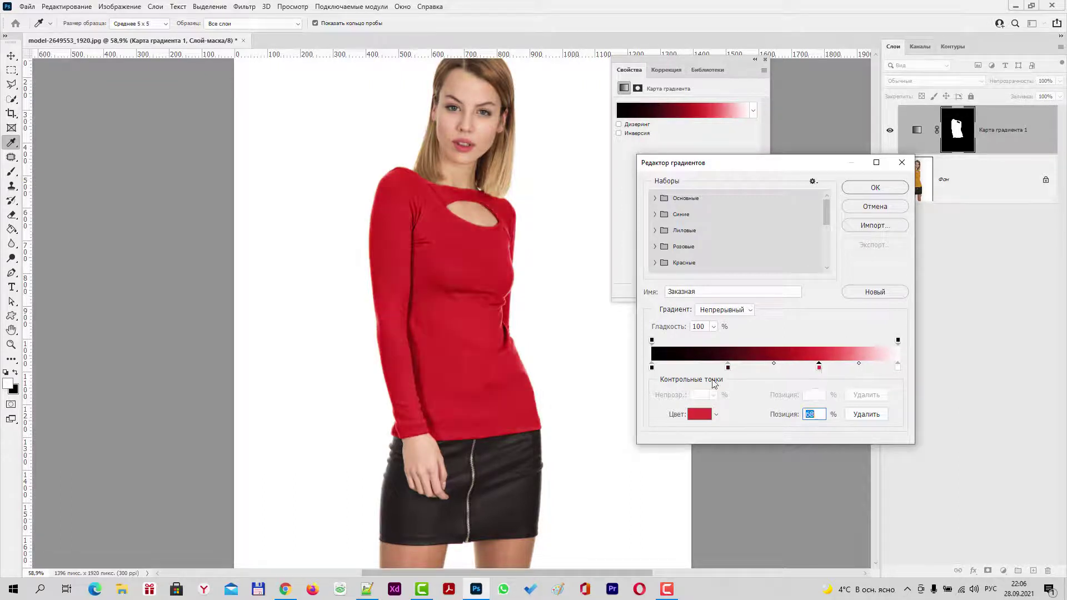
# Move the dark stop to about 25% and the red stop to 69%
pyautogui.moveTo(728, 367)
pyautogui.mouseDown()
pyautogui.moveTo(716, 368)
pyautogui.moveTo(725, 368)
pyautogui.mouseUp()
pyautogui.moveTo(821, 371); pyautogui.dragTo(824, 371)
# Change the upper red stop to magenta around dc34c6 and copy its hex value
pyautogui.click(699, 414)
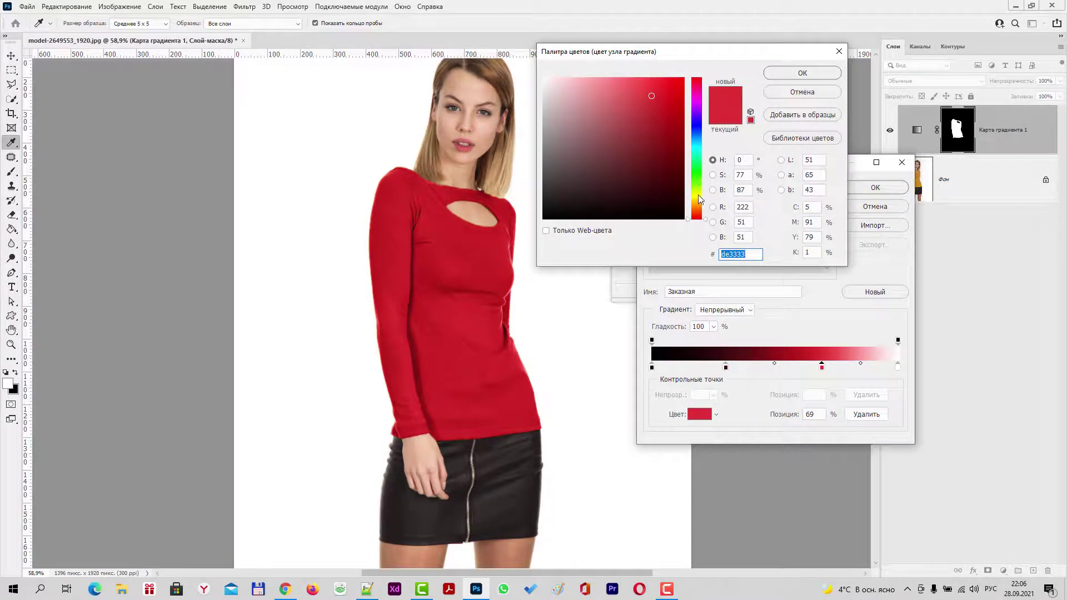
pyautogui.moveTo(695, 125); pyautogui.dragTo(695, 98)
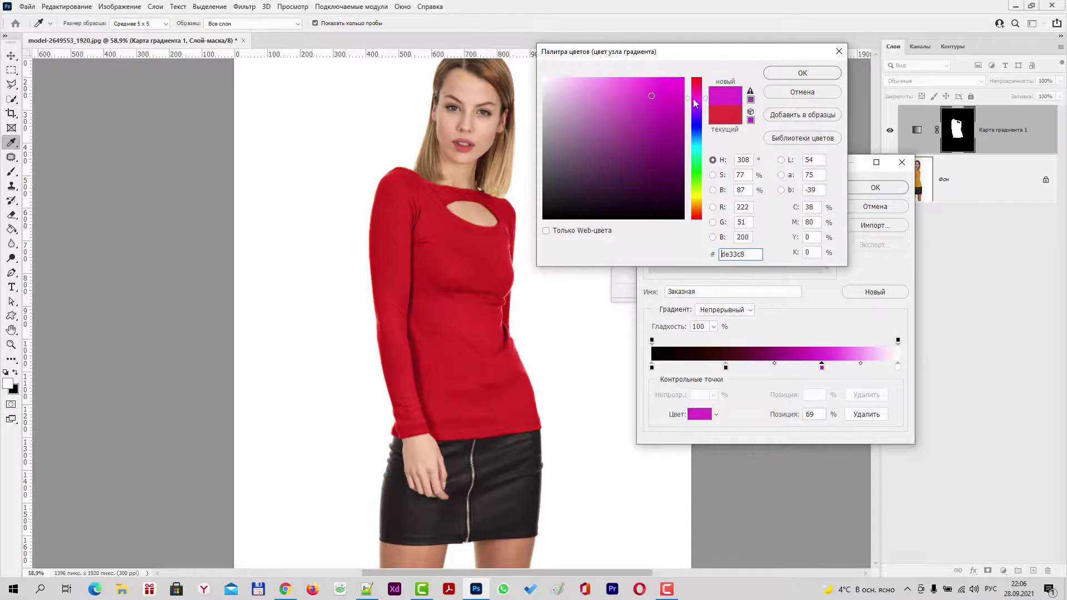
pyautogui.click(660, 95)
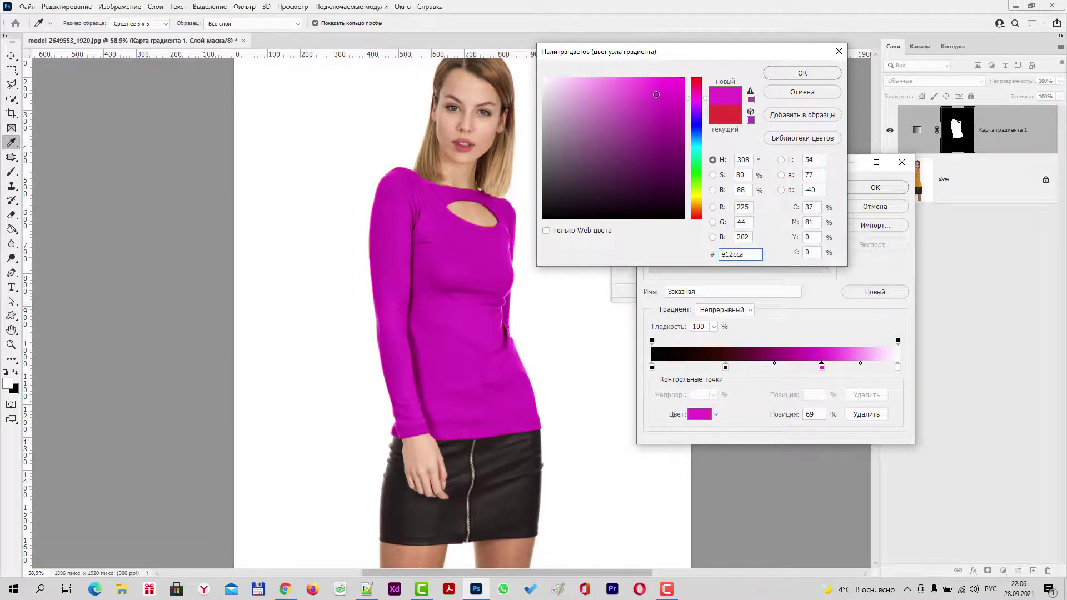
pyautogui.moveTo(657, 95); pyautogui.dragTo(651, 97)
pyautogui.moveTo(748, 254); pyautogui.dragTo(719, 254)
pyautogui.hotkey('ctrl', 'c')
# Recolour the dark stop deep purple (about 360d31) and reposition it and the magenta stop
pyautogui.click(807, 74)
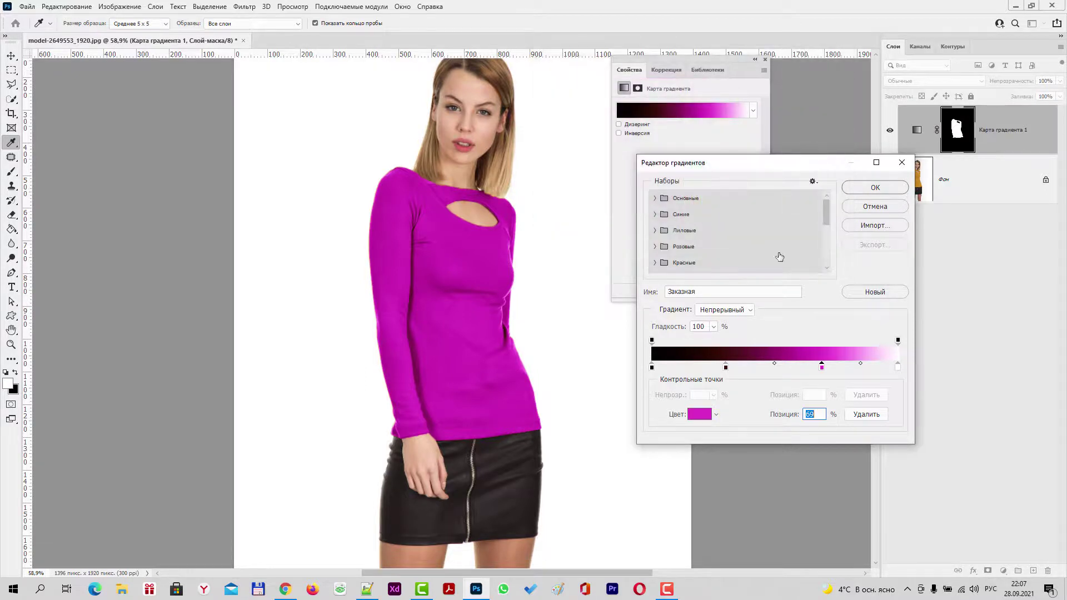
pyautogui.click(726, 368)
pyautogui.click(698, 415)
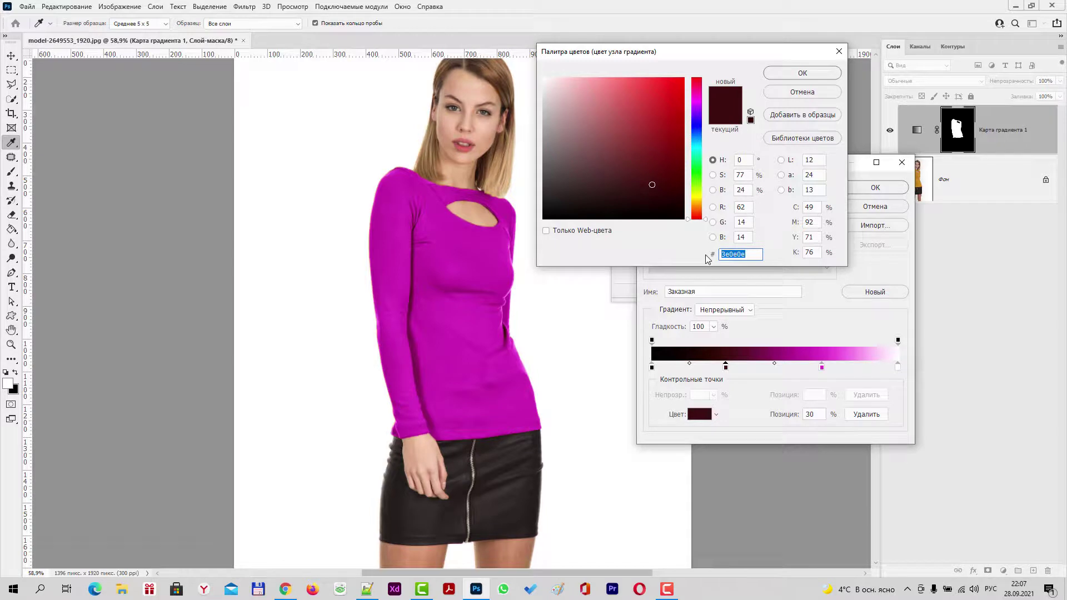
pyautogui.hotkey('ctrl', 'v')
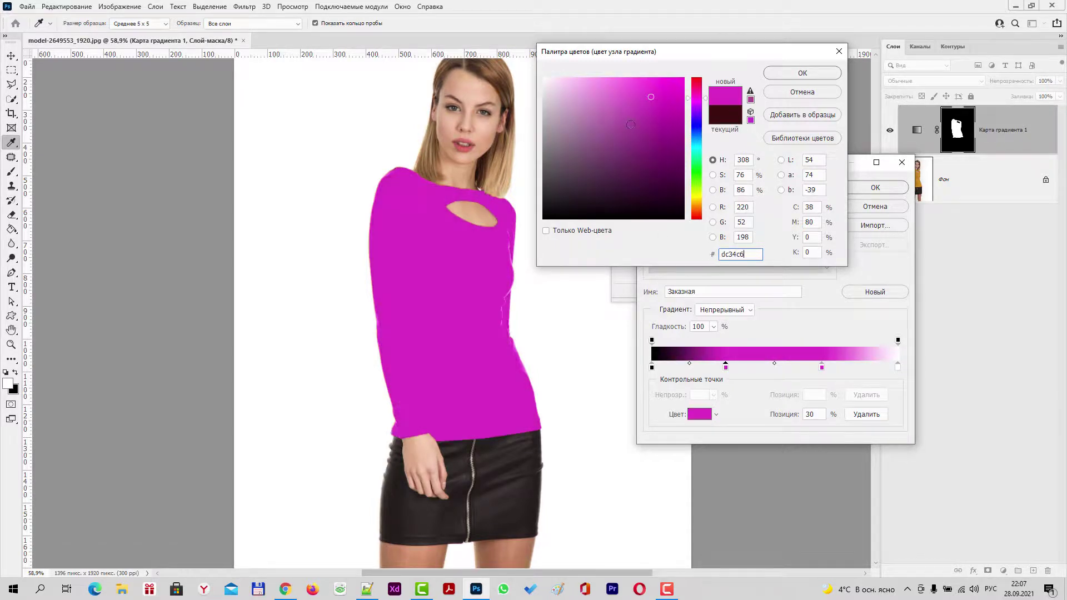
pyautogui.moveTo(652, 99); pyautogui.dragTo(650, 192)
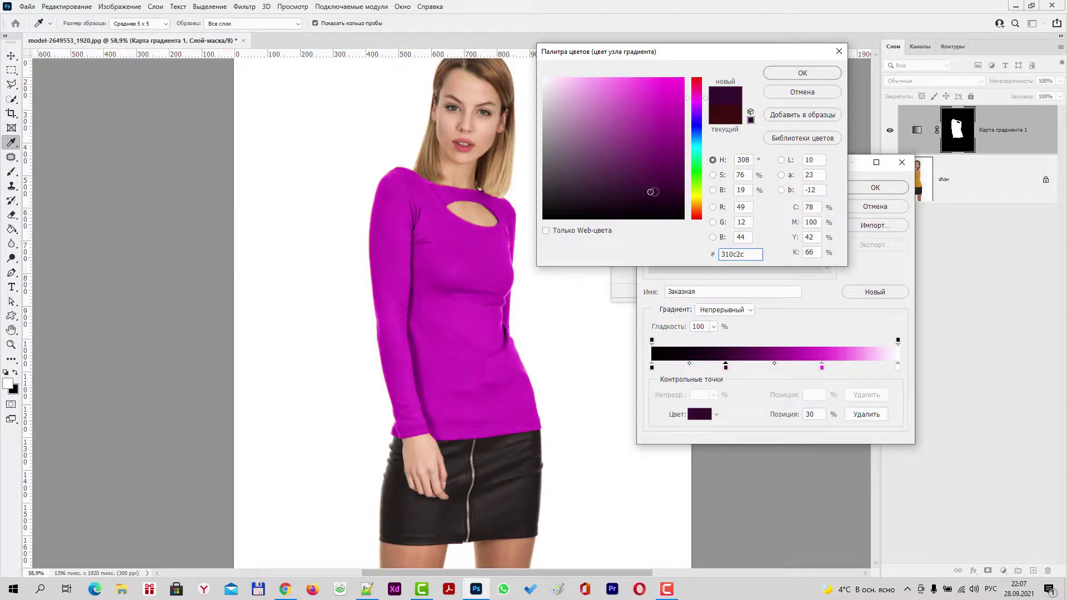
pyautogui.click(651, 190)
pyautogui.click(804, 74)
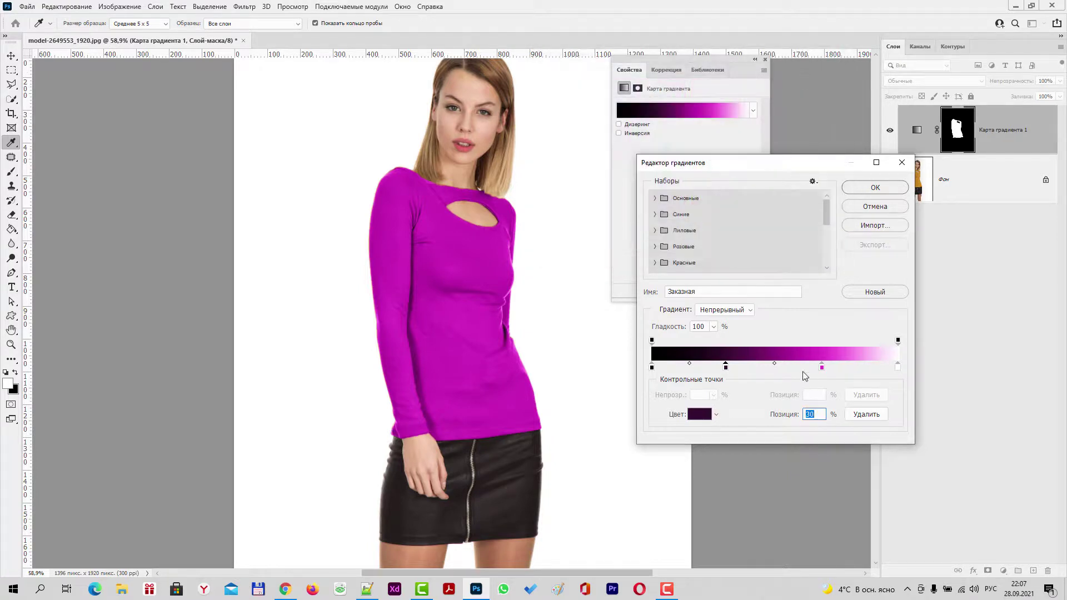
pyautogui.moveTo(823, 367)
pyautogui.mouseDown()
pyautogui.moveTo(835, 368)
pyautogui.moveTo(808, 368)
pyautogui.moveTo(817, 368)
pyautogui.mouseUp()
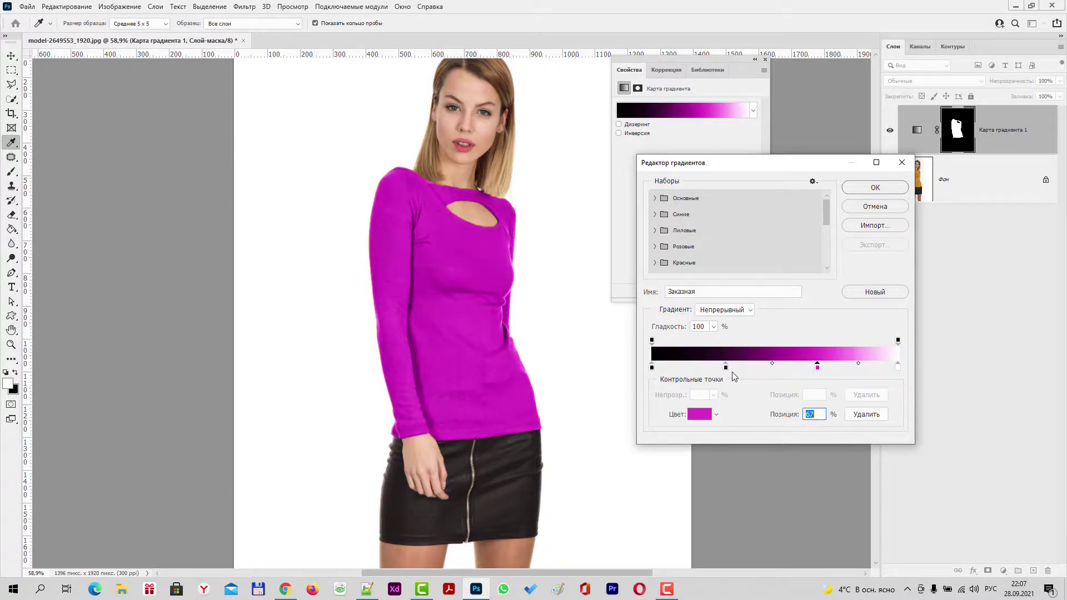
pyautogui.moveTo(726, 367)
pyautogui.mouseDown()
pyautogui.moveTo(714, 371)
pyautogui.moveTo(733, 372)
pyautogui.mouseUp()
# Accept the gradient, then toggle the Gradient Map layer off and on to compare
pyautogui.click(876, 188)
pyautogui.click(766, 59)
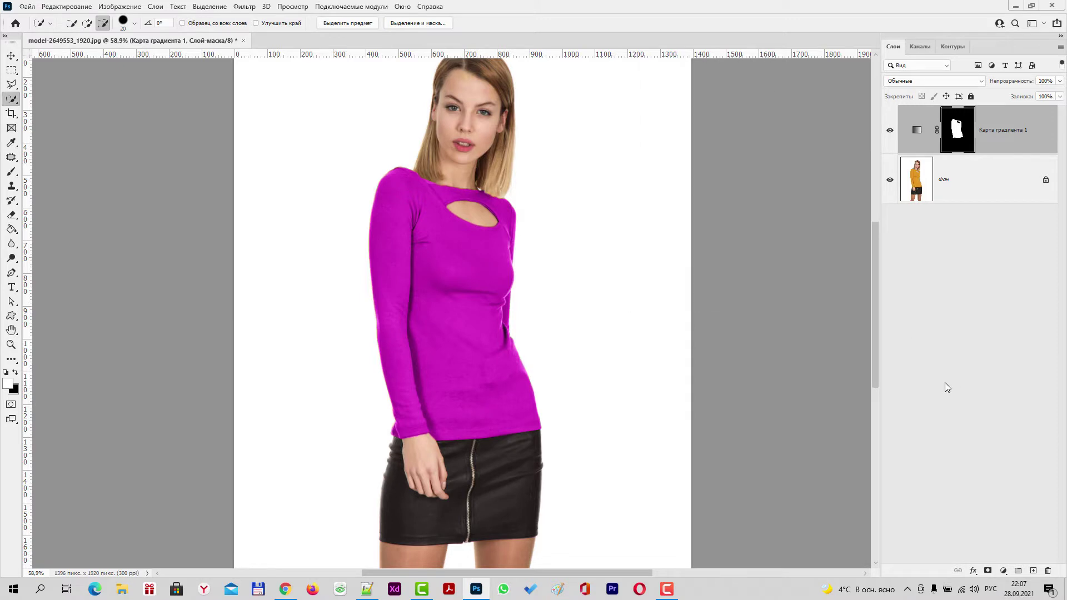
pyautogui.click(891, 131)
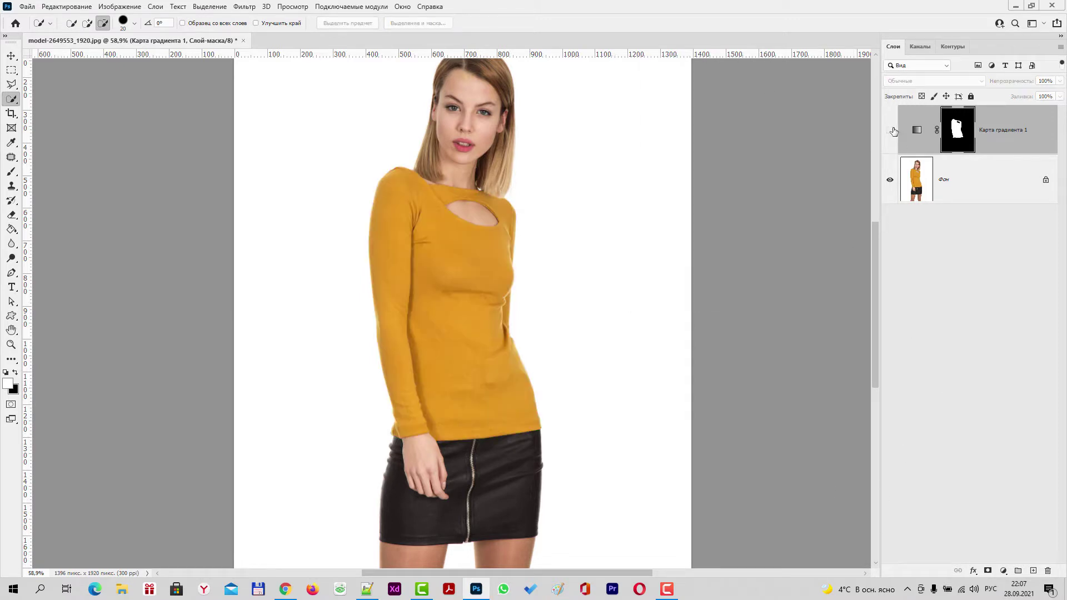
pyautogui.click(891, 131)
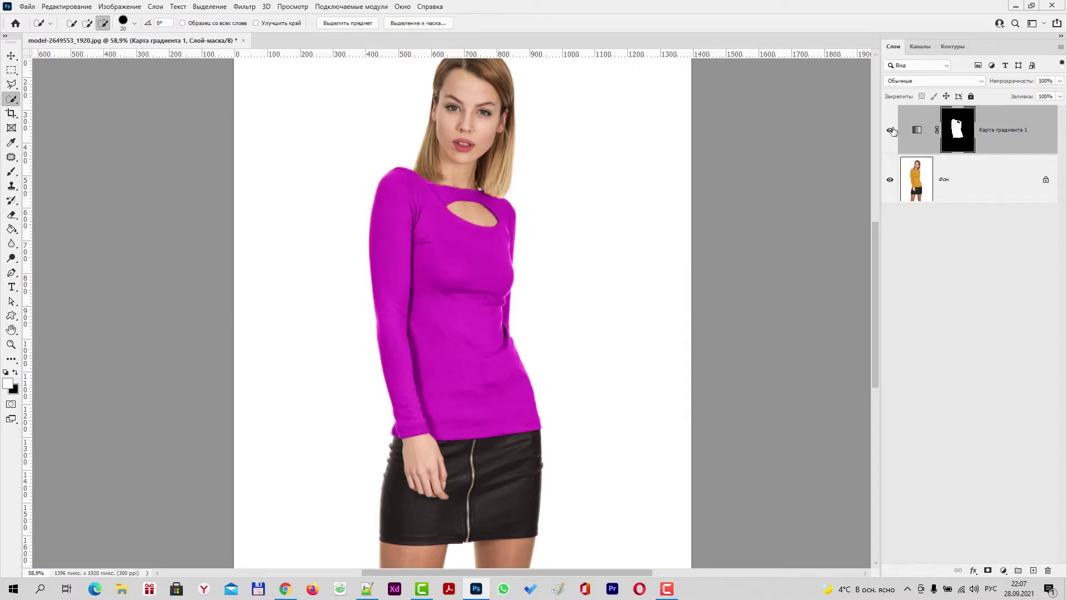